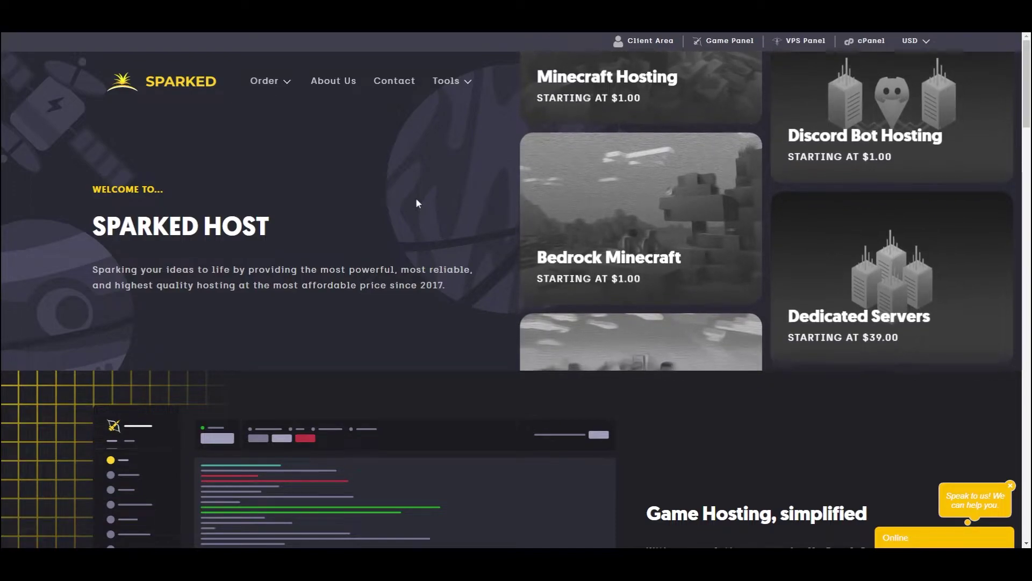
Open the Register a new domain page from the Order menu's Other section
mouse_move(271, 80)
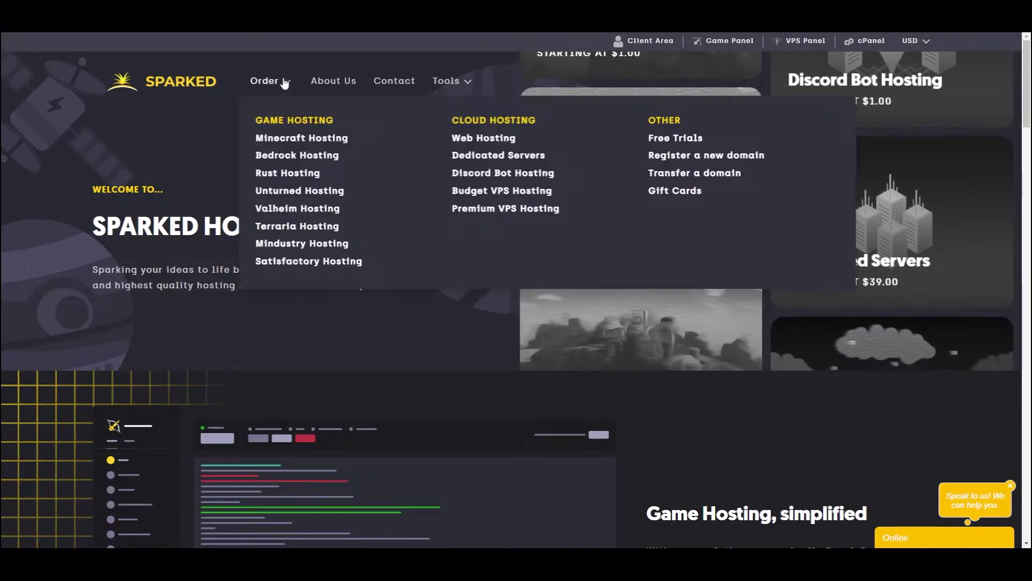
click(668, 156)
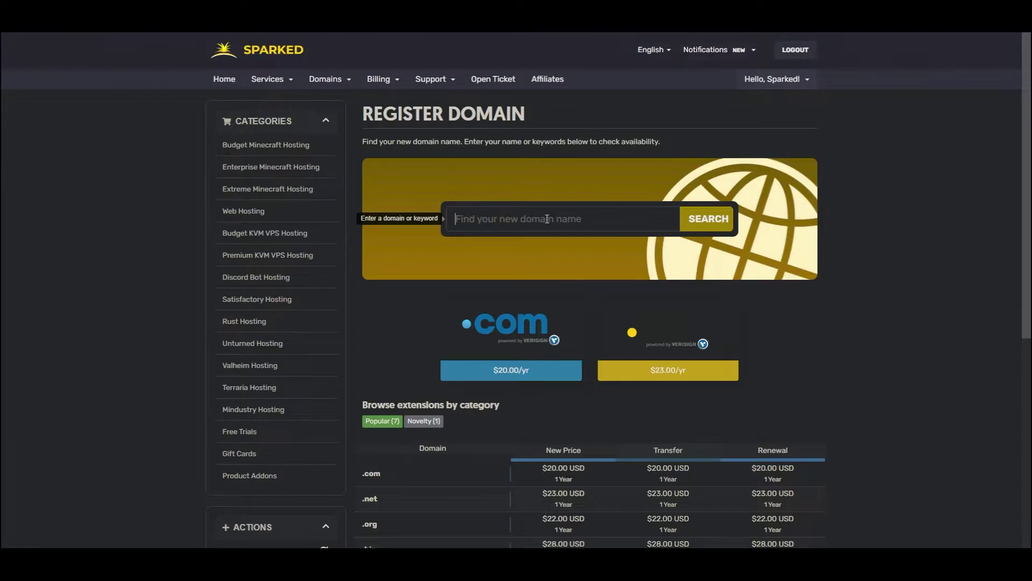
Search for sparked-media.com and confirm it is available at $20.00 USD
text(Sparked-Media.com)
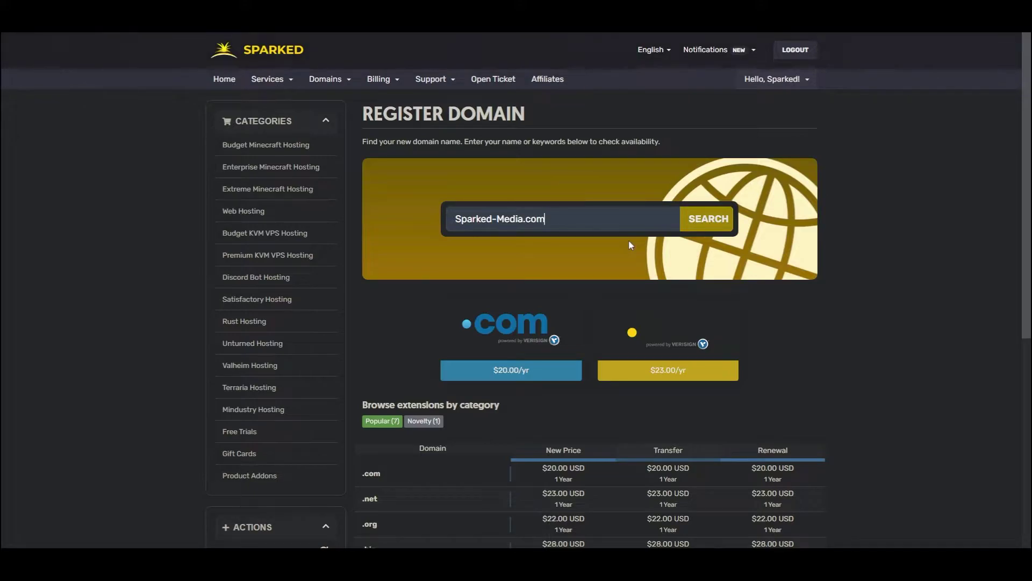
scroll(624, 242, down, 3)
scroll(585, 266, up, 3)
click(705, 219)
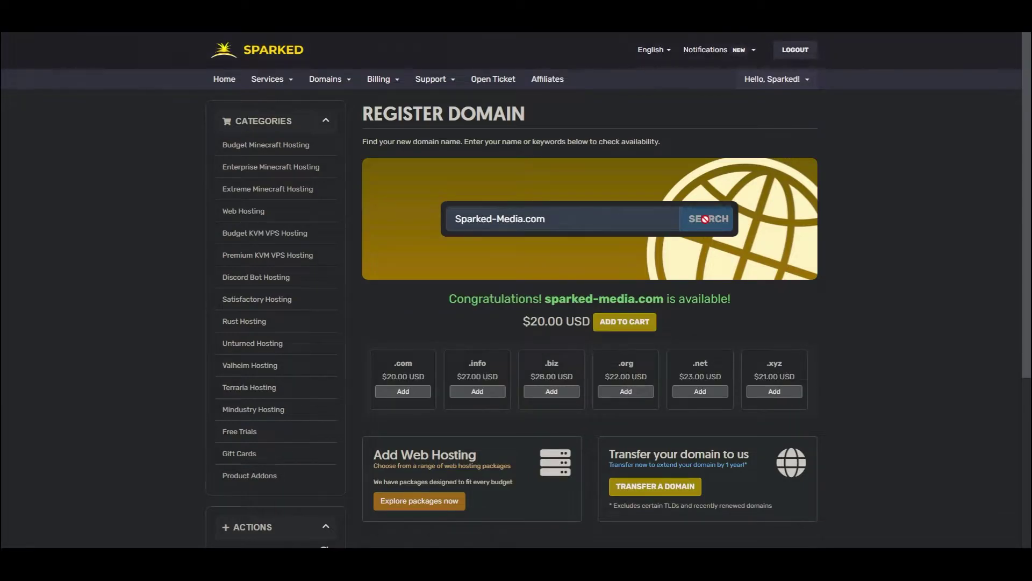
Add sparked-media.com to the cart and proceed to checkout
scroll(704, 218, down, 1)
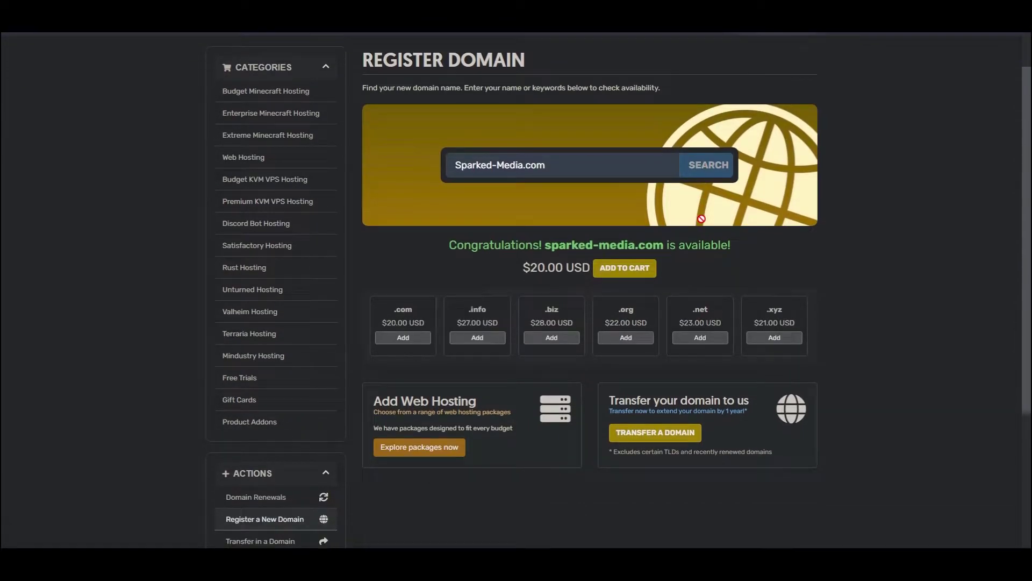
click(622, 274)
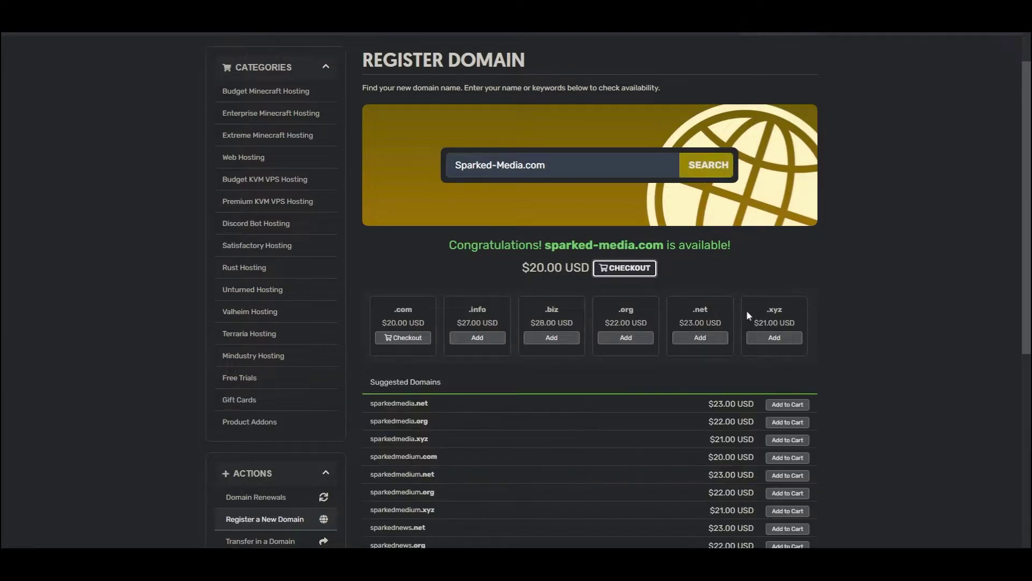
scroll(772, 310, down, 2)
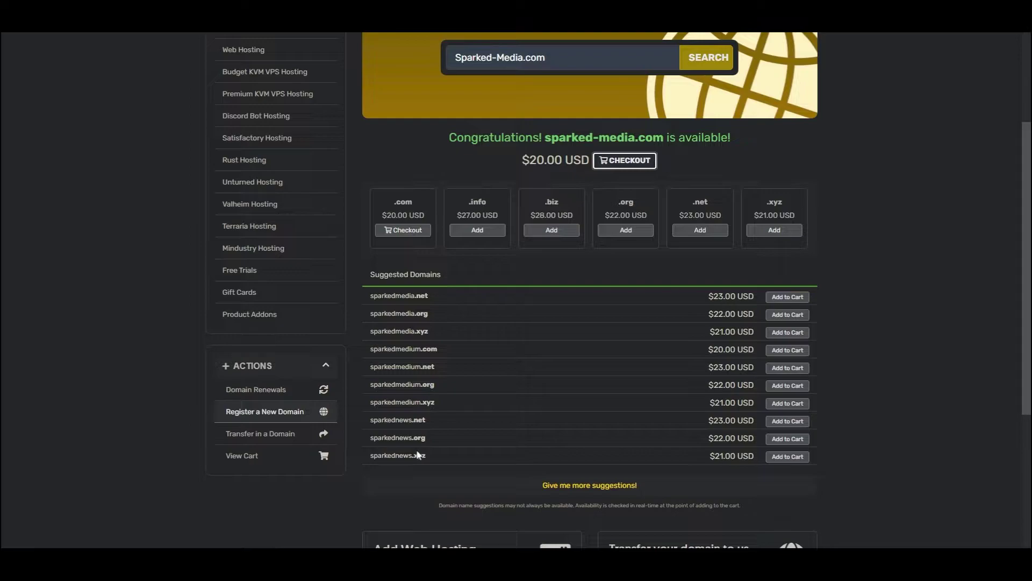
scroll(478, 423, up, 1)
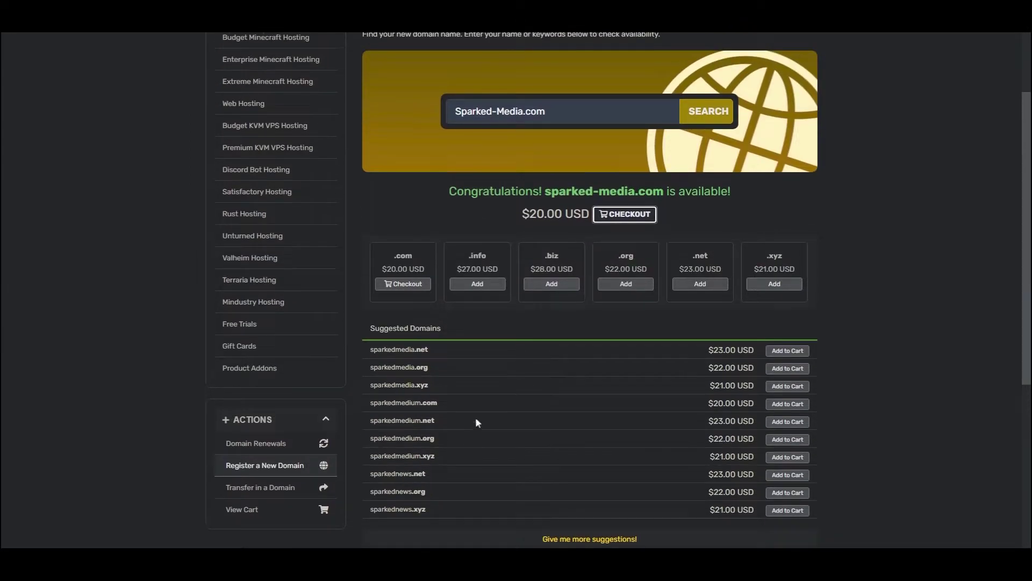
click(629, 215)
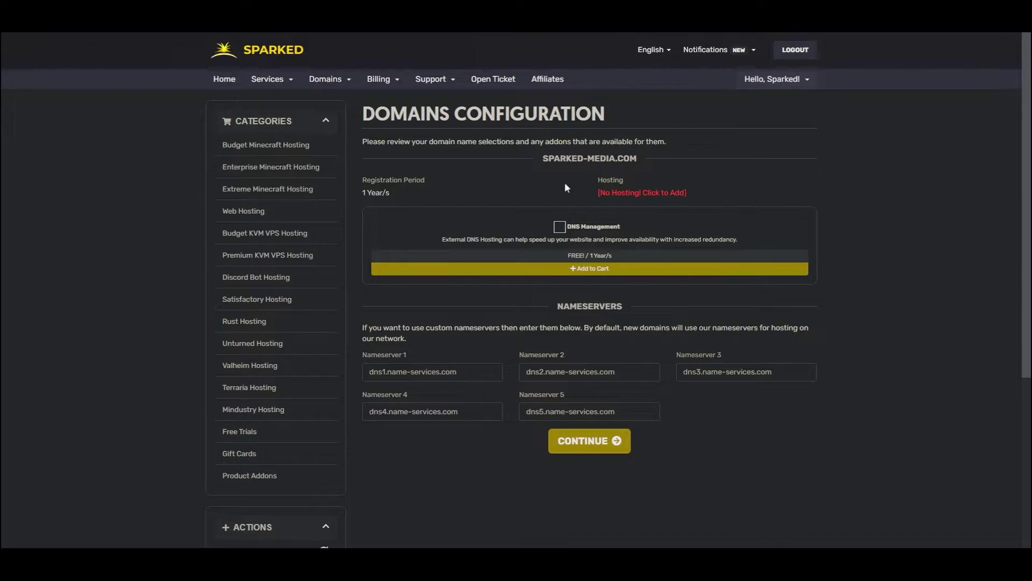
Choose to add hosting to the new domain and browse the Starter and Unlimited plans
click(646, 194)
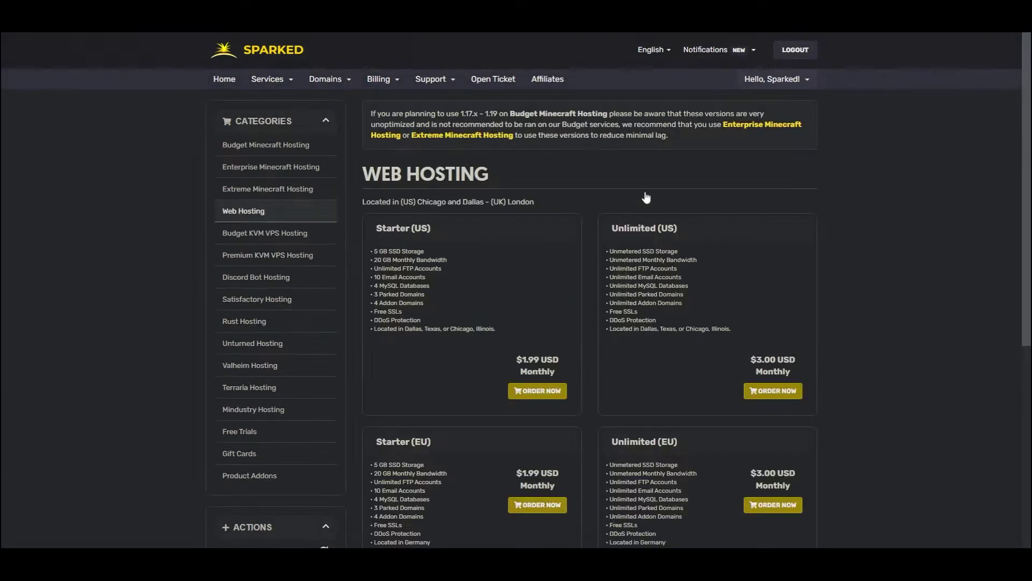
scroll(646, 194, down, 3)
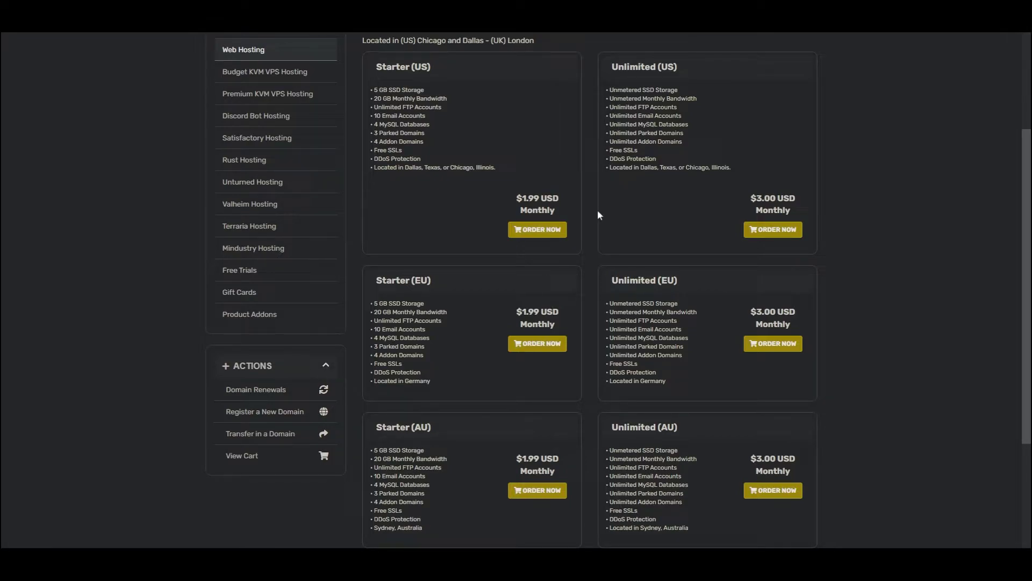
Order Starter (US) hosting for sparked-media.com on monthly billing and continue past the addons
click(534, 230)
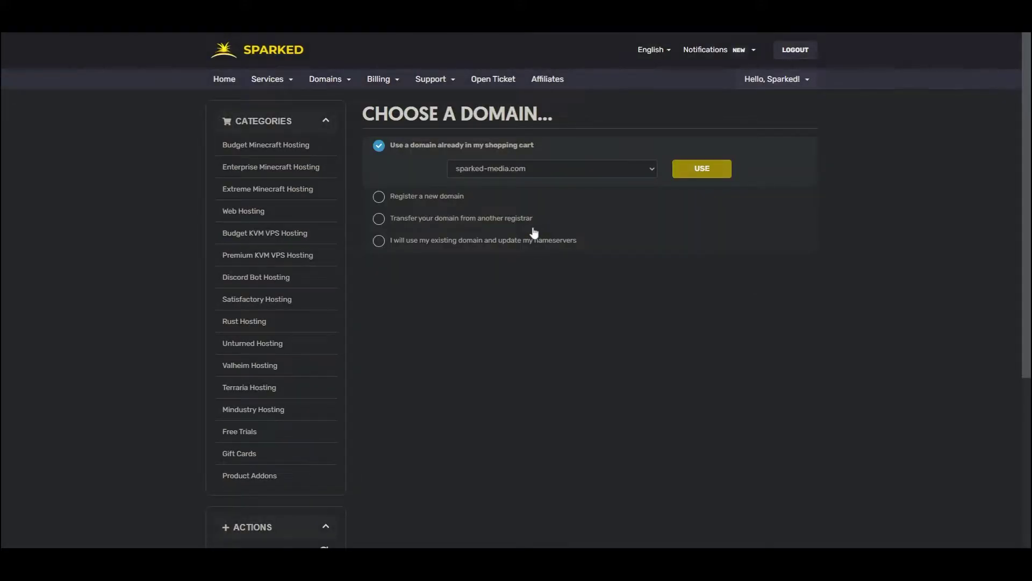
click(695, 171)
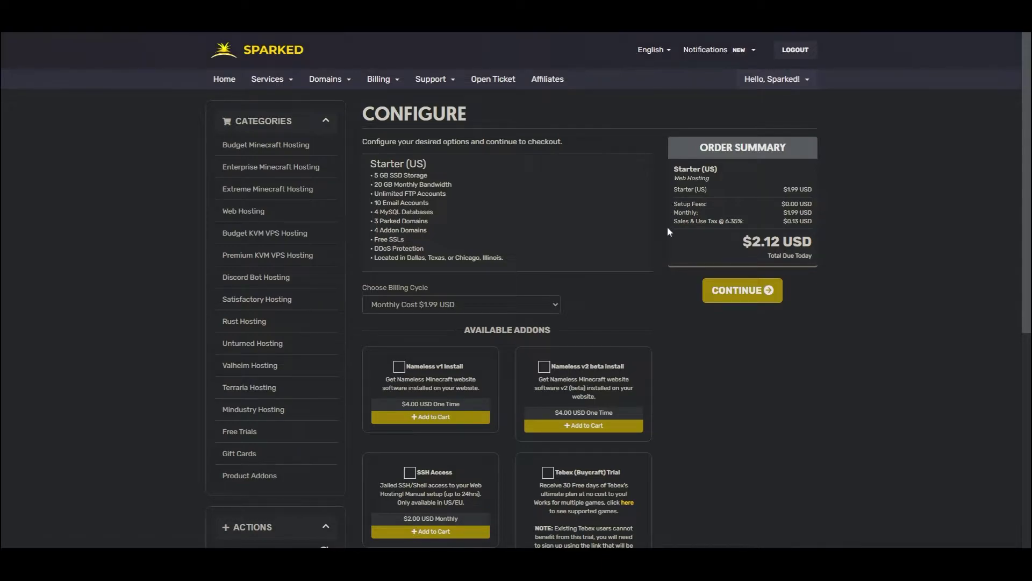
scroll(667, 225, down, 2)
scroll(668, 230, down, 1)
scroll(668, 230, down, 1)
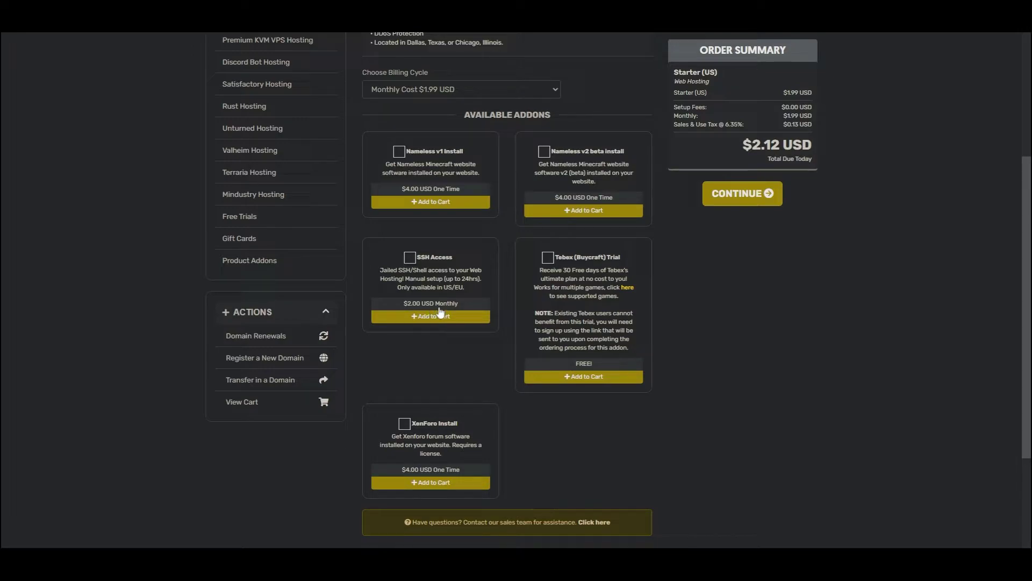
click(726, 197)
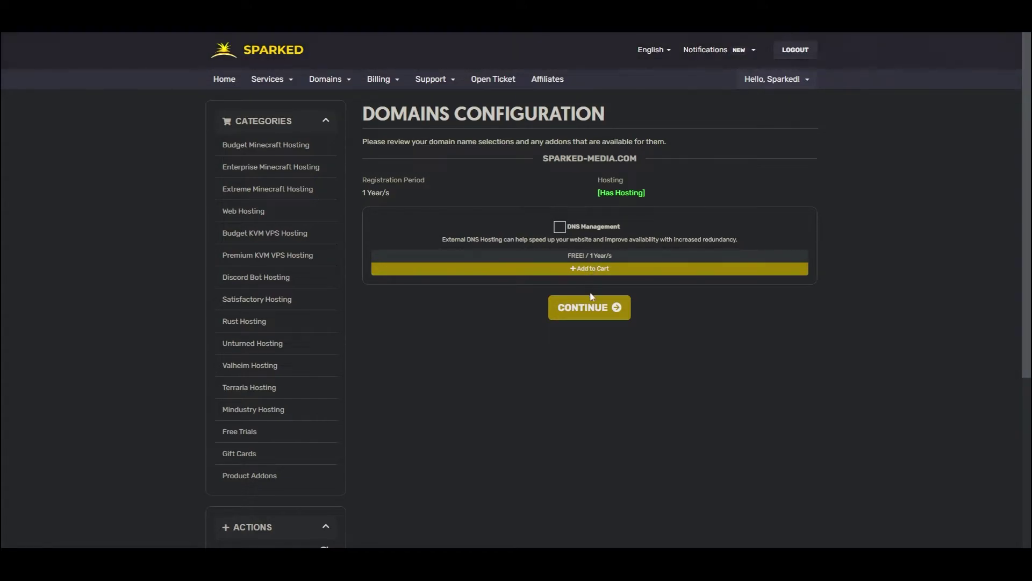
Keep the 1-year sparked-media.com registration and move on to Review & Checkout
click(594, 312)
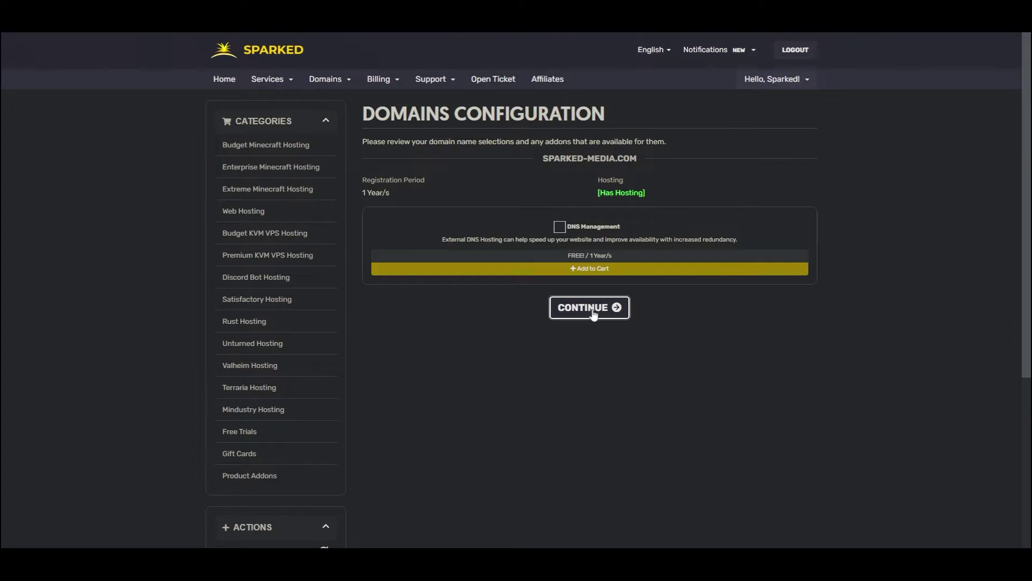
click(594, 313)
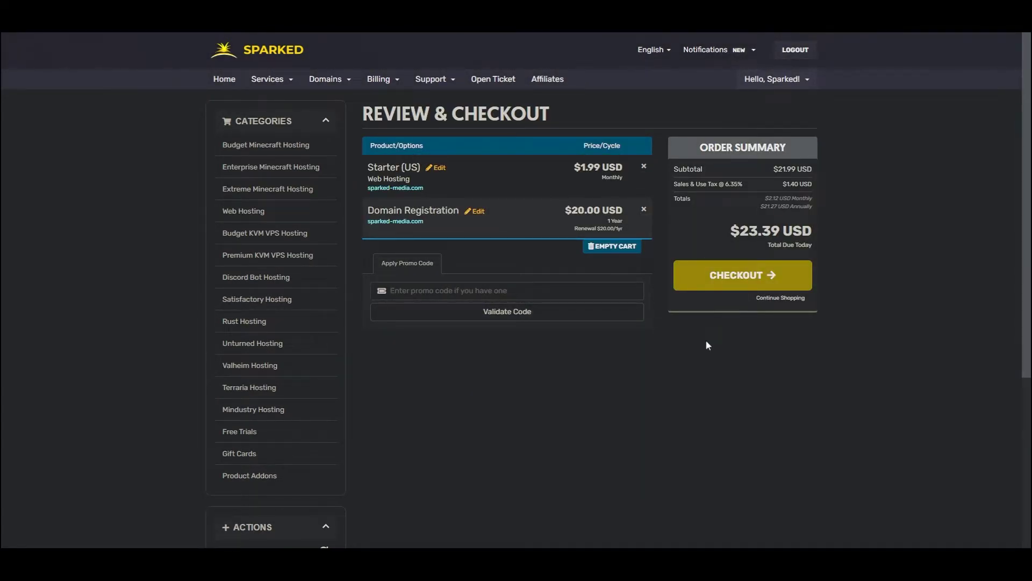
Check out, accept the Terms of Service and complete the order paid from account credit
click(737, 285)
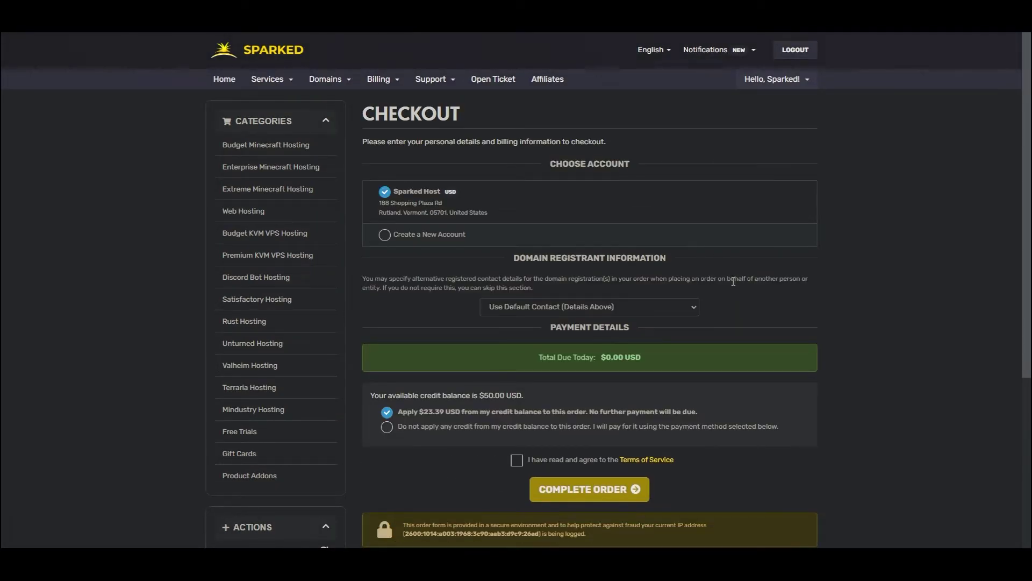
scroll(683, 278, down, 1)
scroll(683, 278, down, 2)
click(516, 353)
click(588, 382)
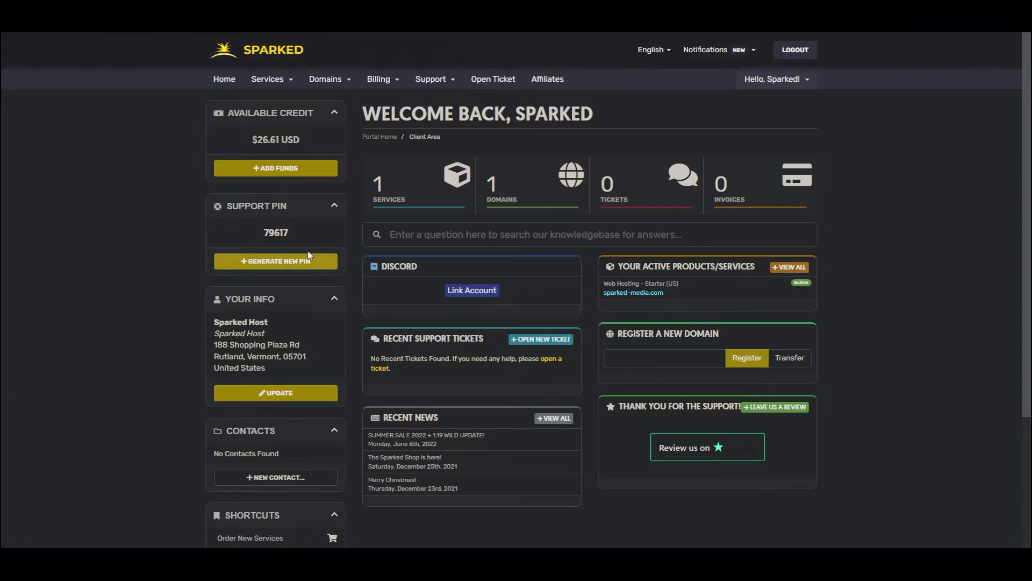
Open sparked-media.com's management page from the dashboard's Domains list
click(515, 194)
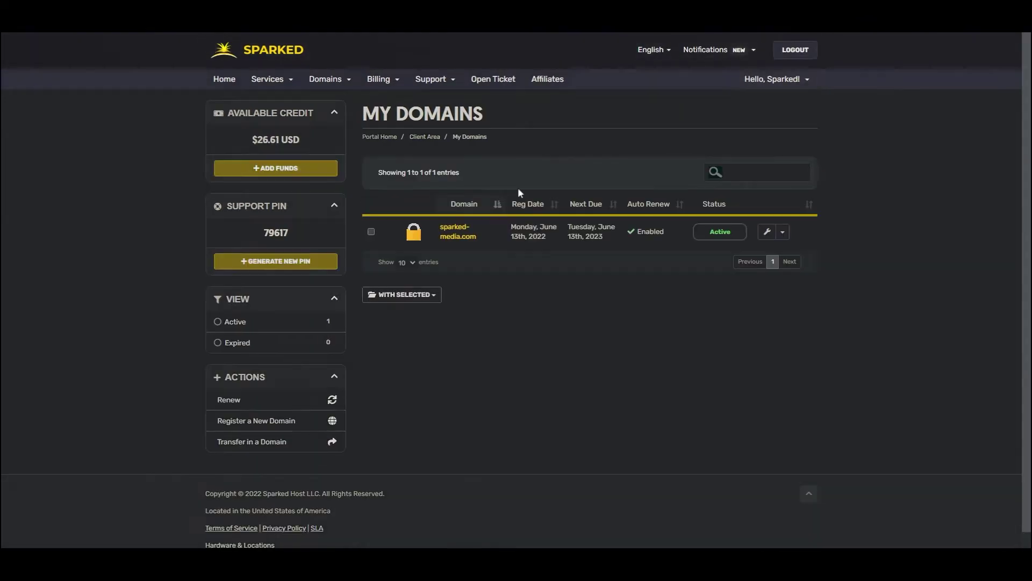
click(768, 233)
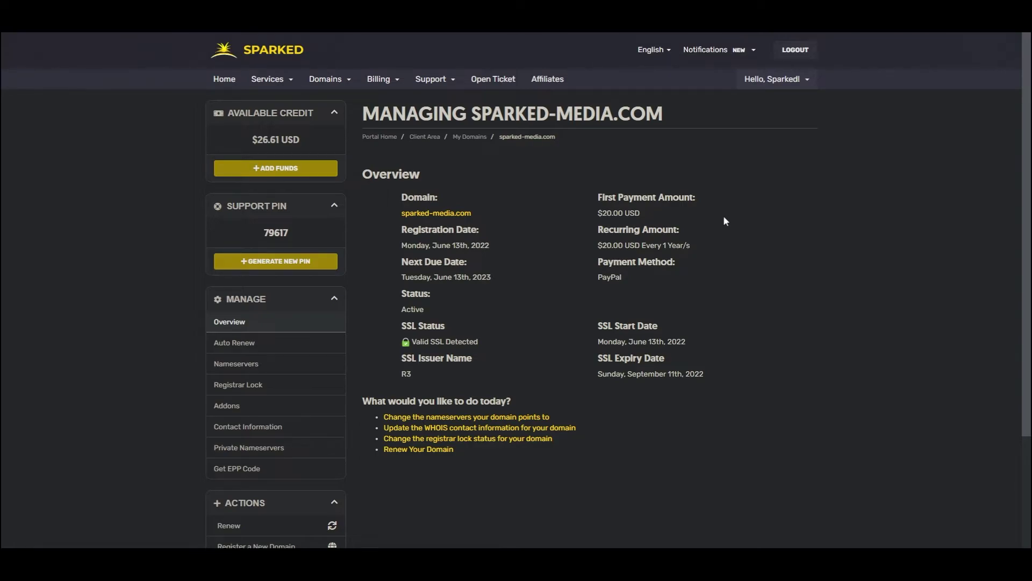
Submit custom nameservers ns1 and ns2.web-dtx-02.sparkedhost.us for sparked-media.com
click(241, 368)
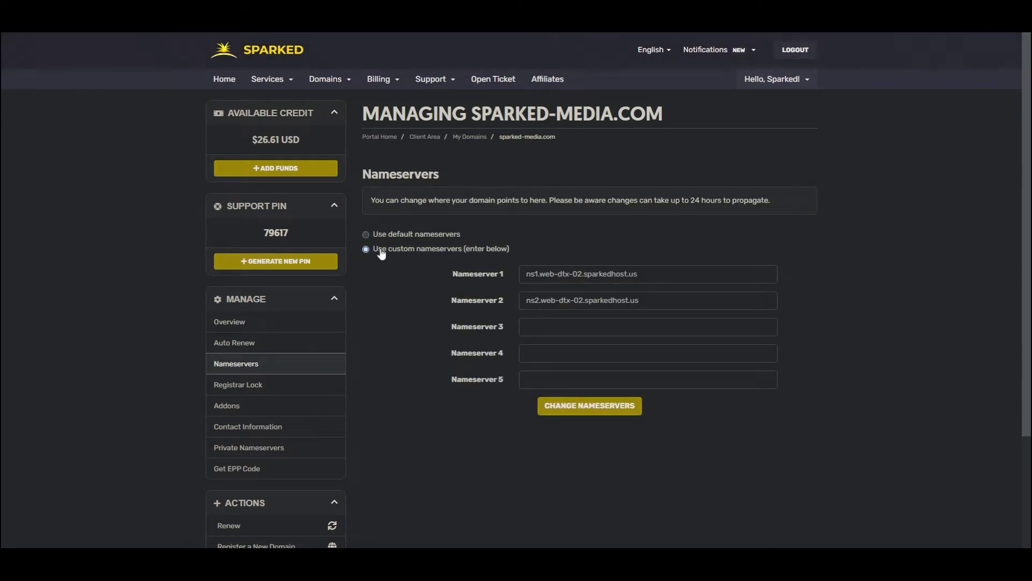
click(576, 409)
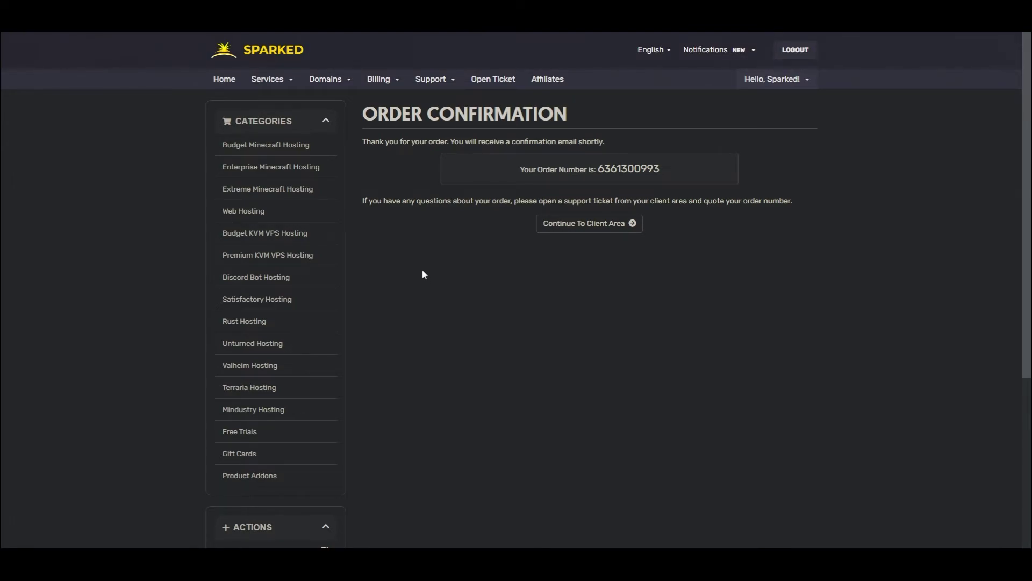
Log in to cPanel from the Starter (US) hosting details under My Services
click(263, 79)
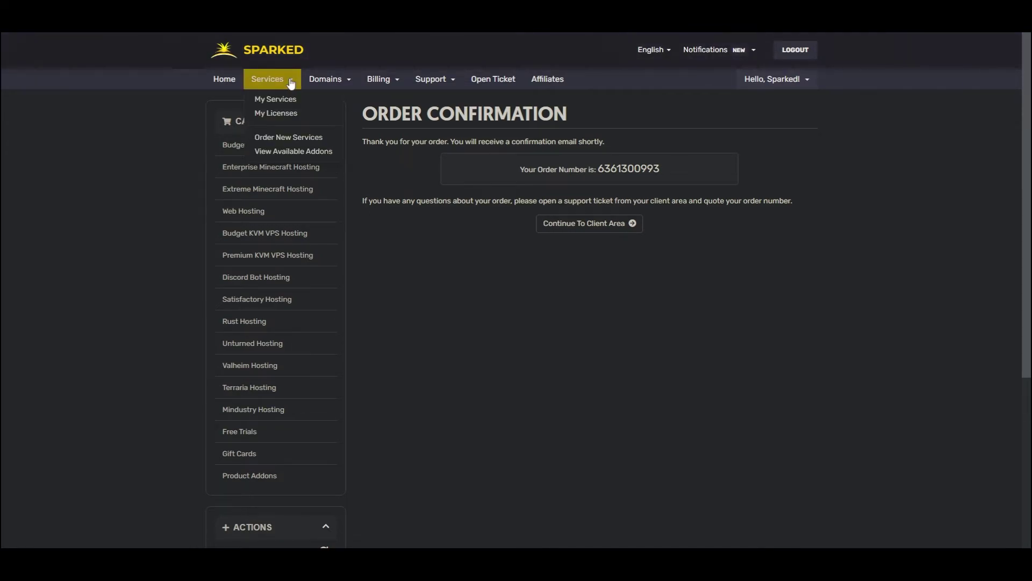
click(274, 100)
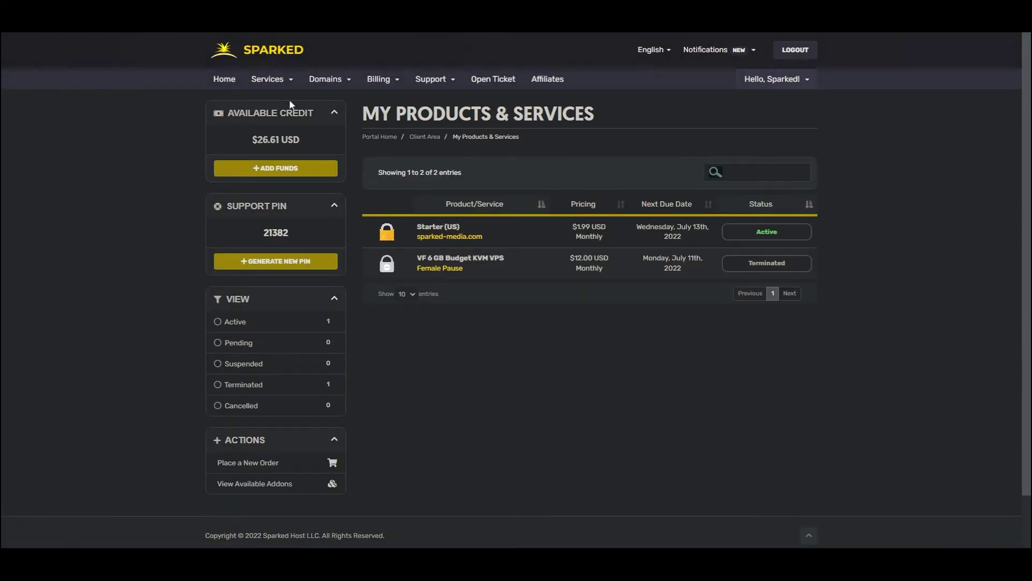
click(431, 231)
scroll(434, 227, down, 3)
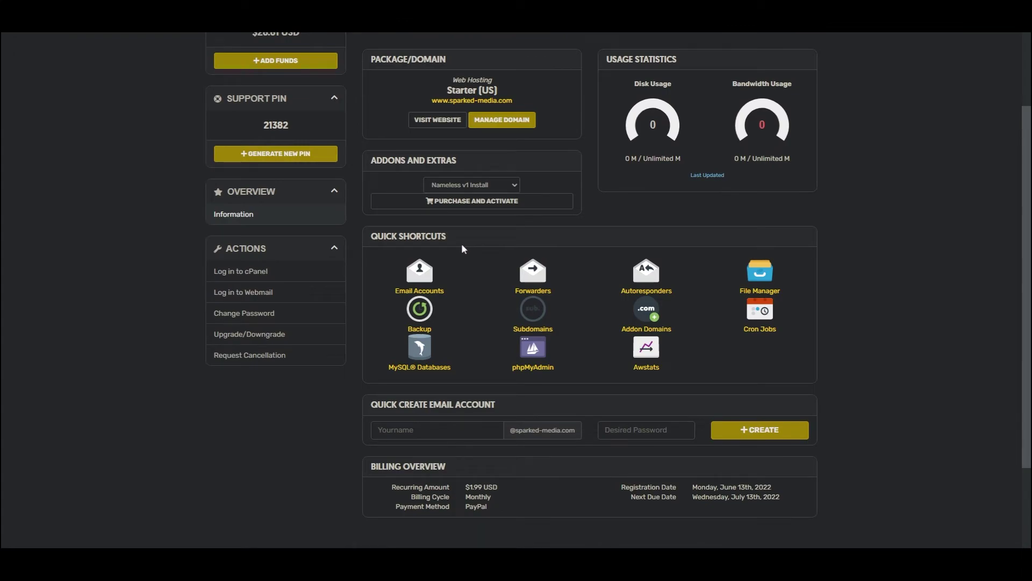
click(260, 273)
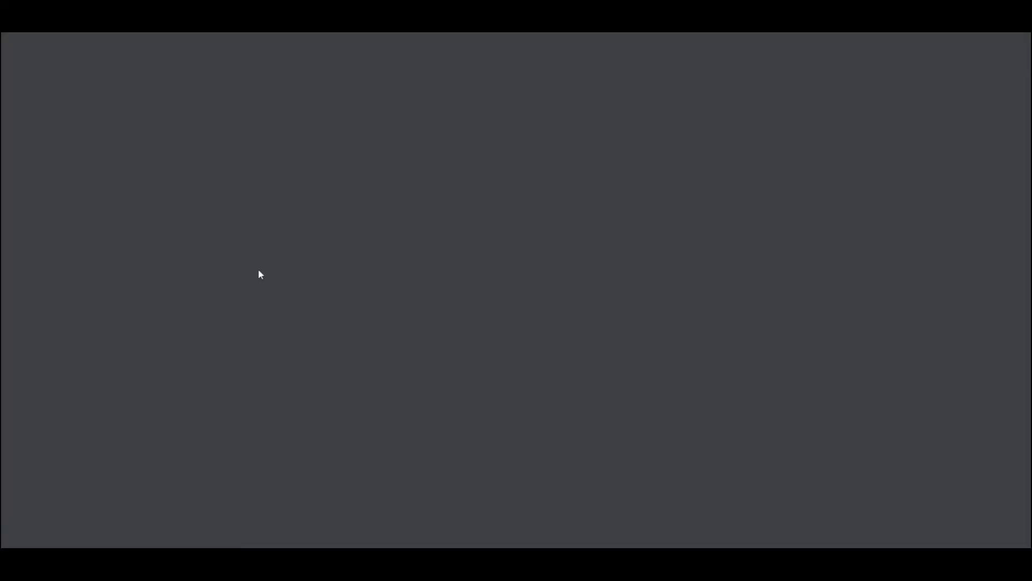
Open File Manager from the cPanel Files section
scroll(262, 272, down, 3)
scroll(263, 273, down, 4)
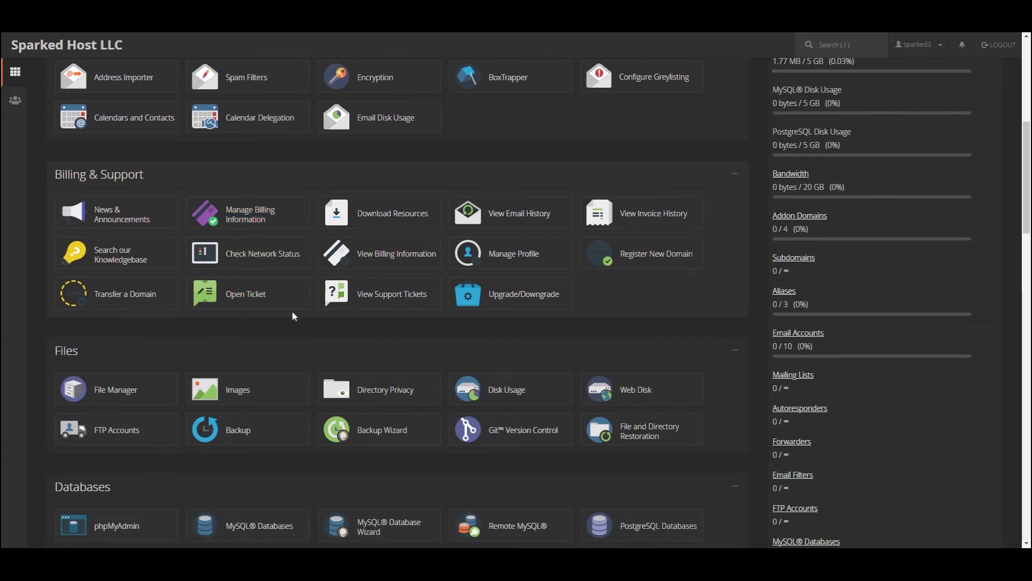
click(117, 392)
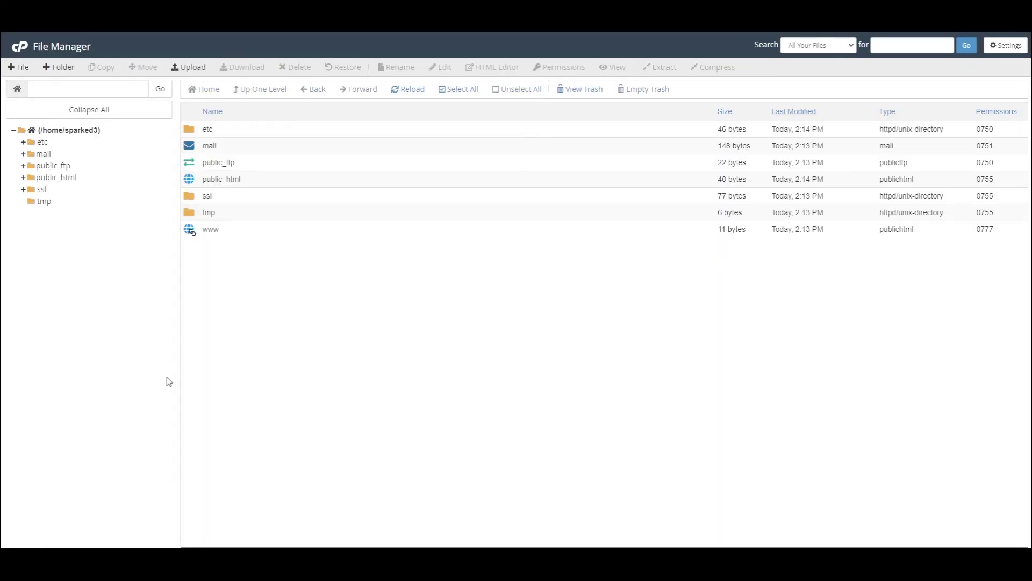
Upload index.html from the computer into the public_html folder and return to its listing
double_click(192, 182)
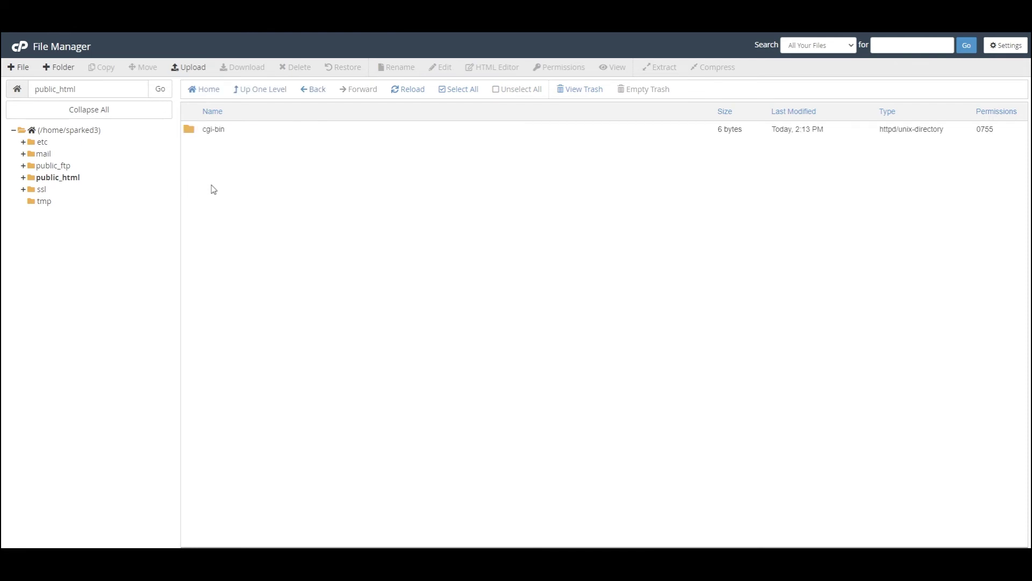
click(188, 67)
click(501, 221)
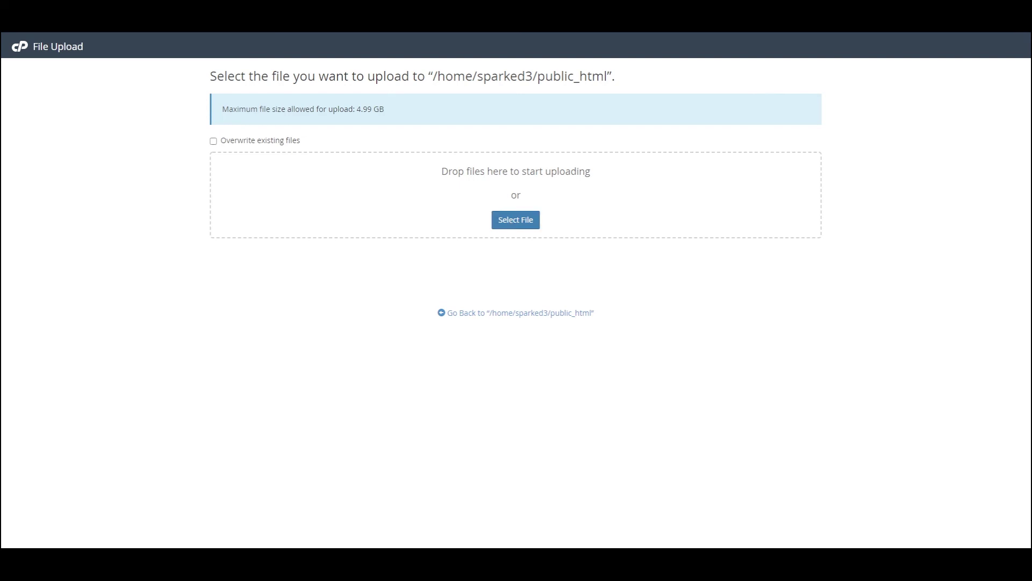
click(147, 129)
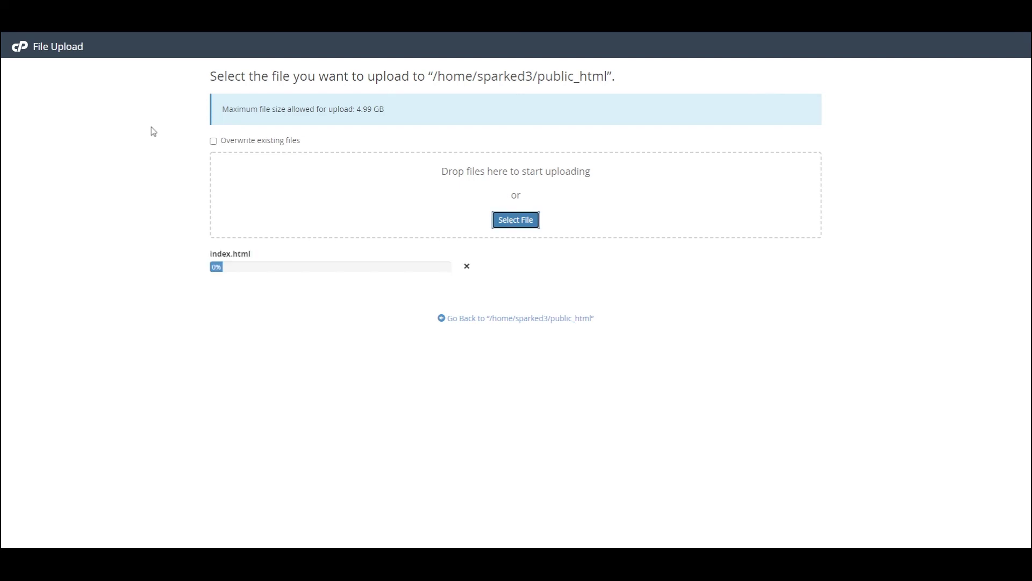
click(513, 321)
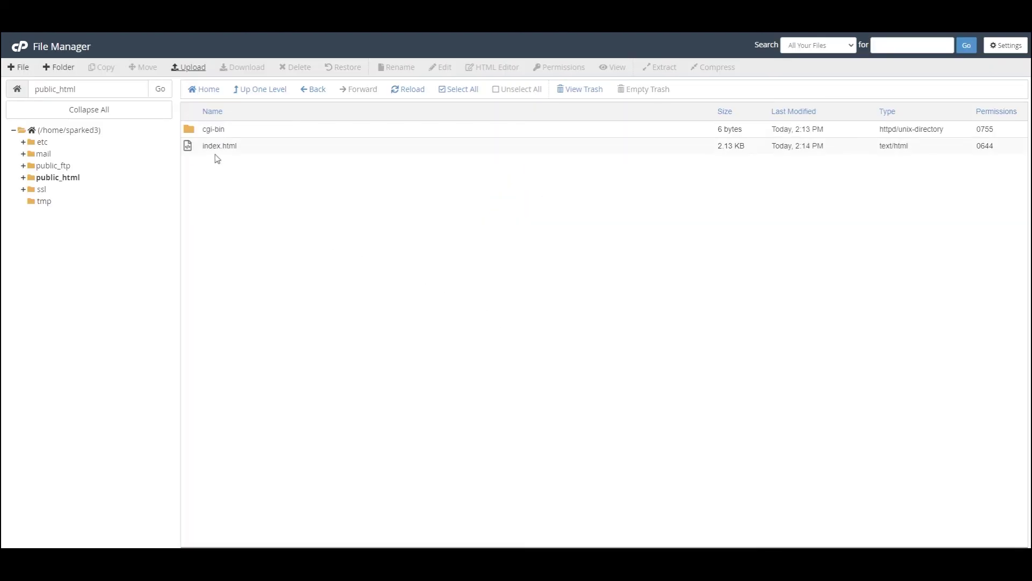